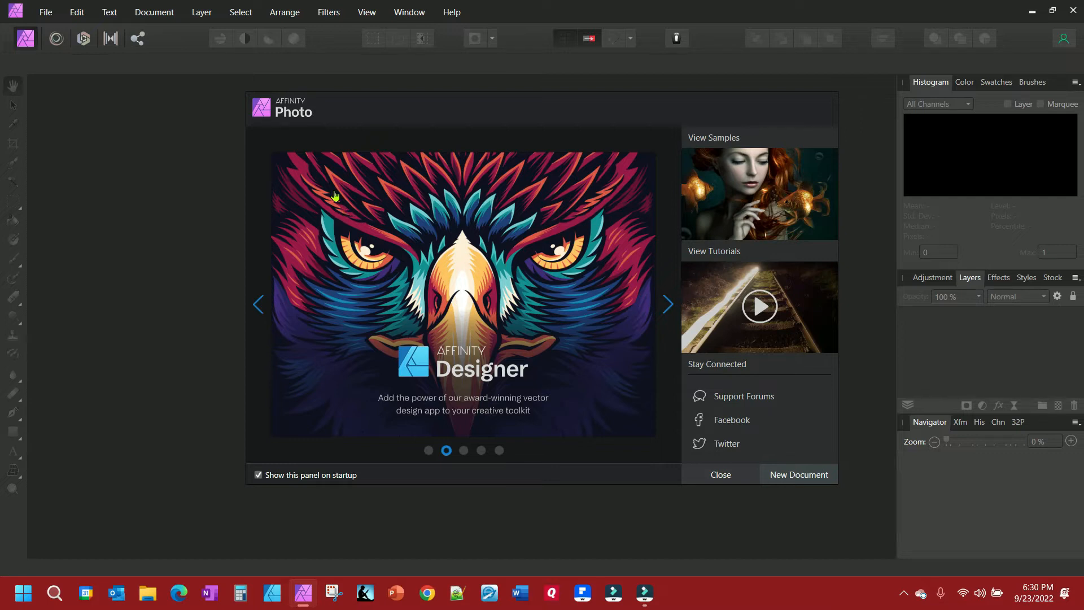
- Bring up the Preferences dialog from the Edit menu
{"action": "left_click", "coordinate": [77, 12]}
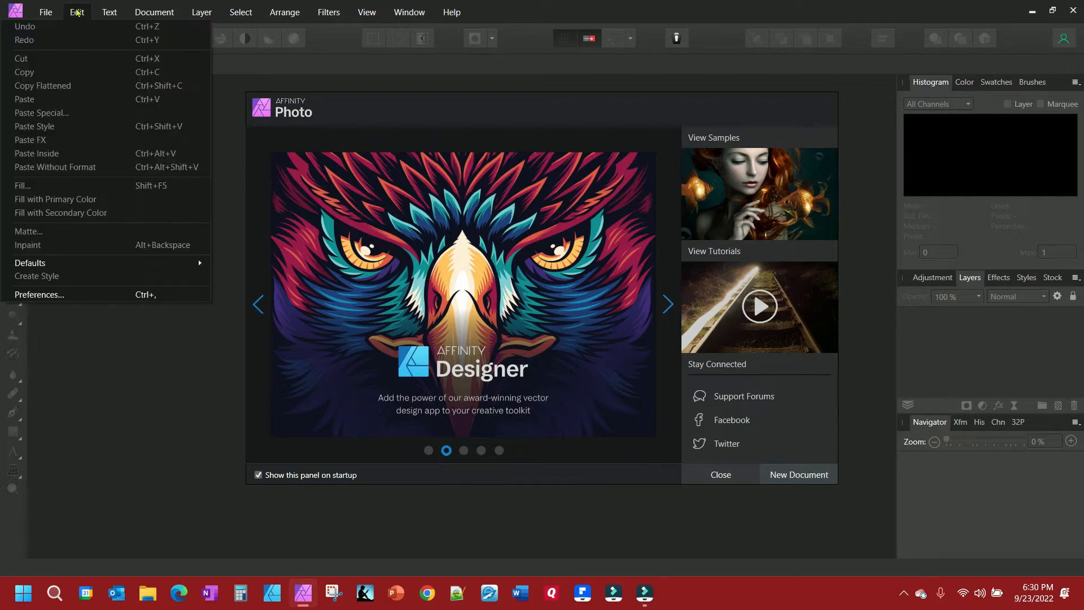
{"action": "left_click", "coordinate": [39, 294]}
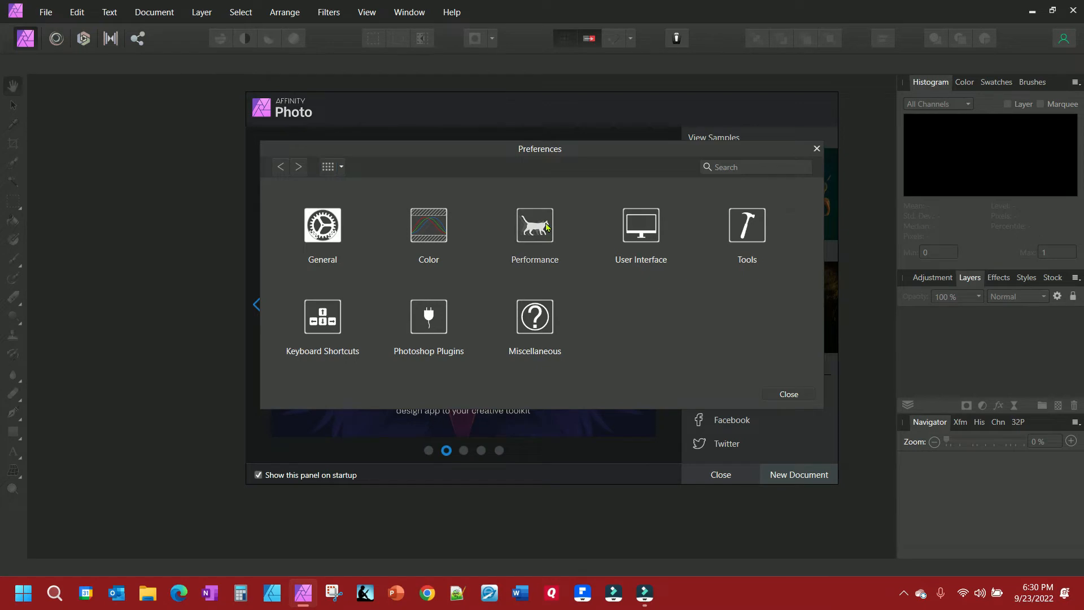
- Disable OpenCL compute acceleration in Performance, close preferences and accept the restart
{"action": "left_click", "coordinate": [547, 227]}
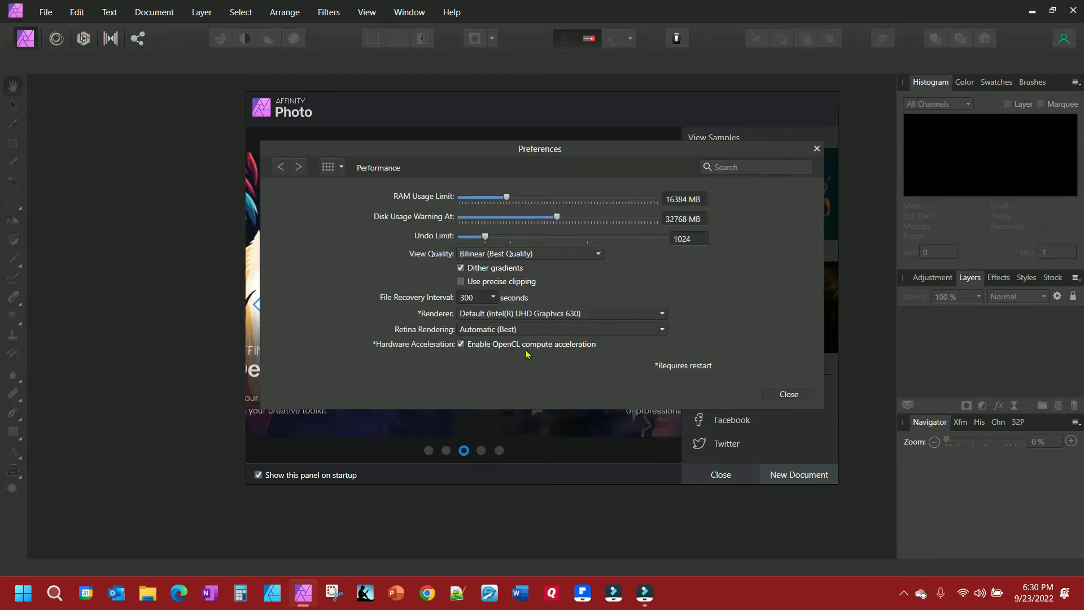
{"action": "left_click", "coordinate": [460, 344]}
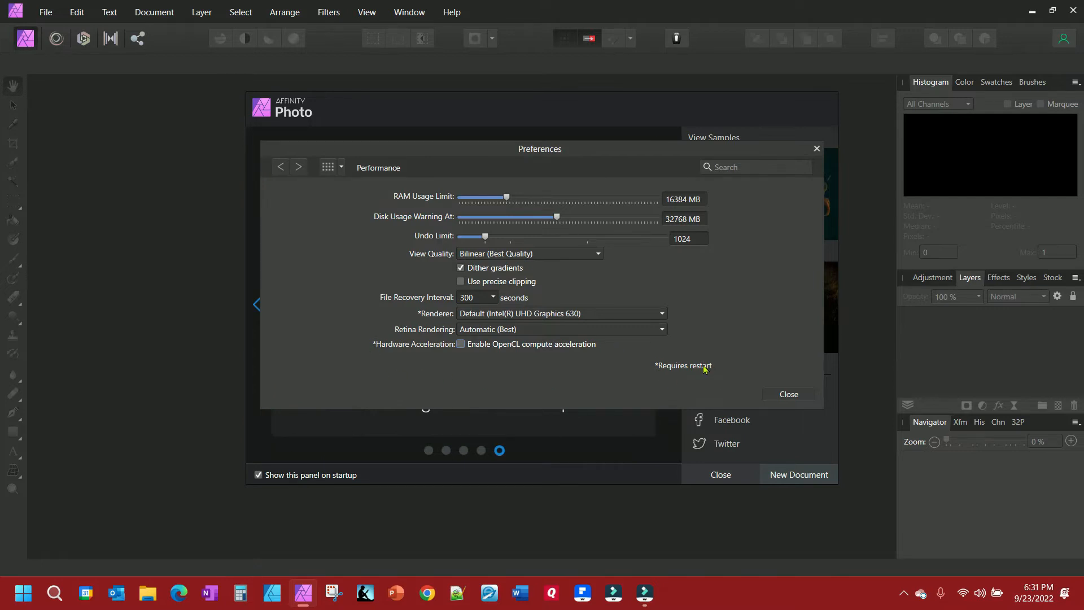
{"action": "left_click", "coordinate": [789, 394]}
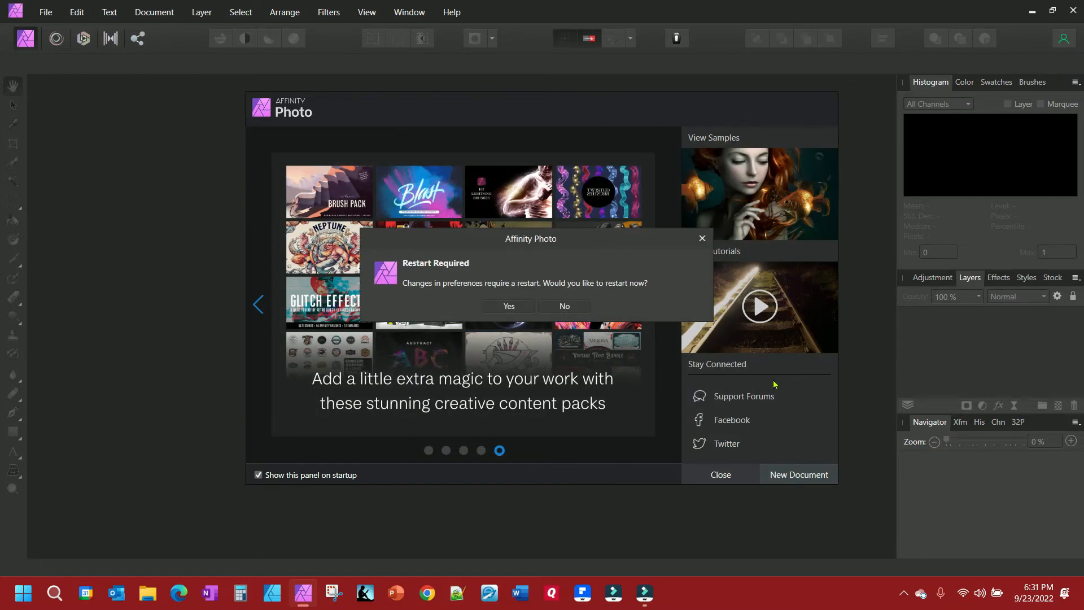
{"action": "left_click", "coordinate": [510, 307]}
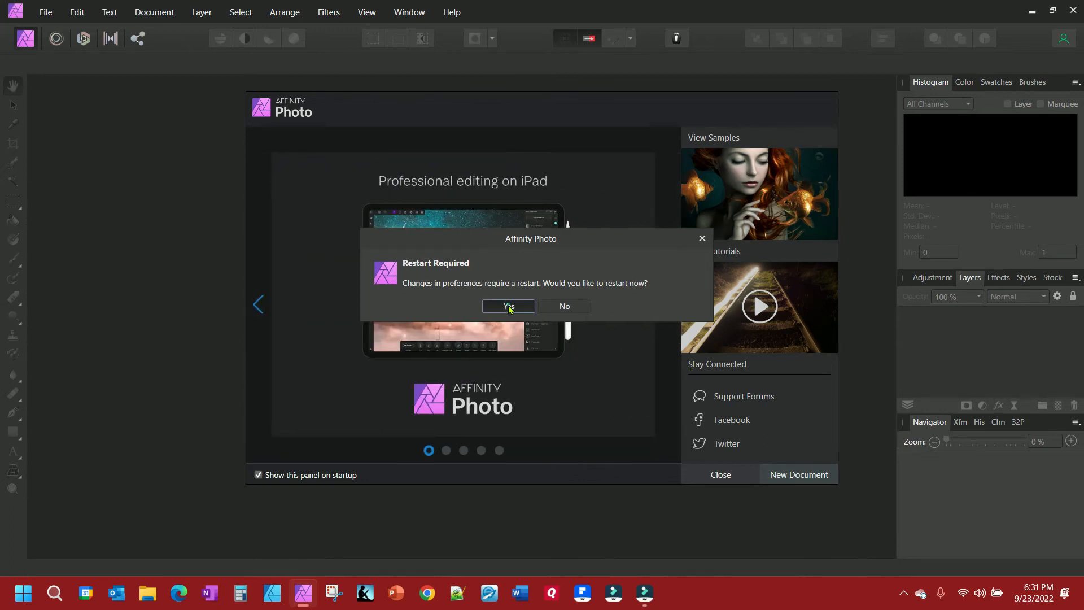